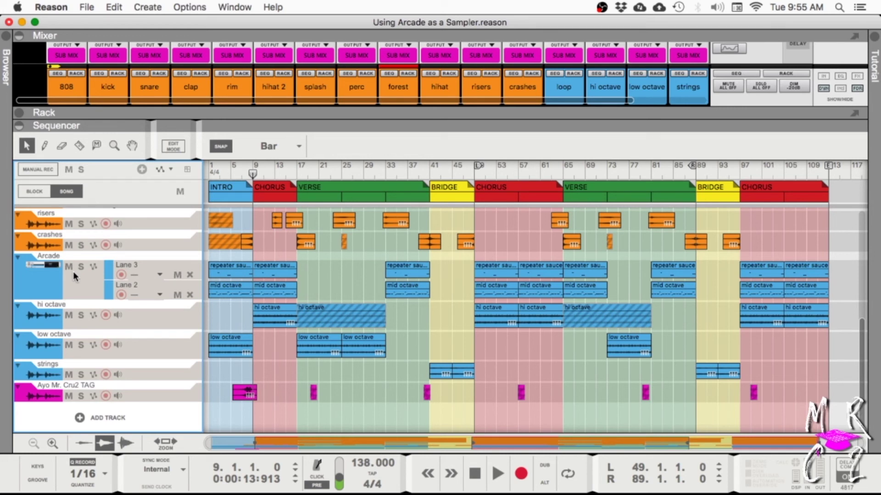
- Select the Arcade instrument track in the sequencer as the target for keyboard input
click(33, 270)
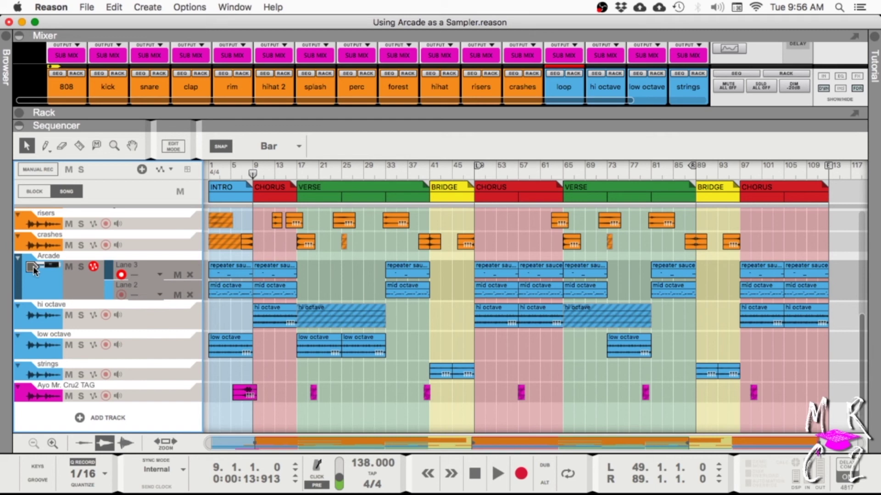
click(33, 268)
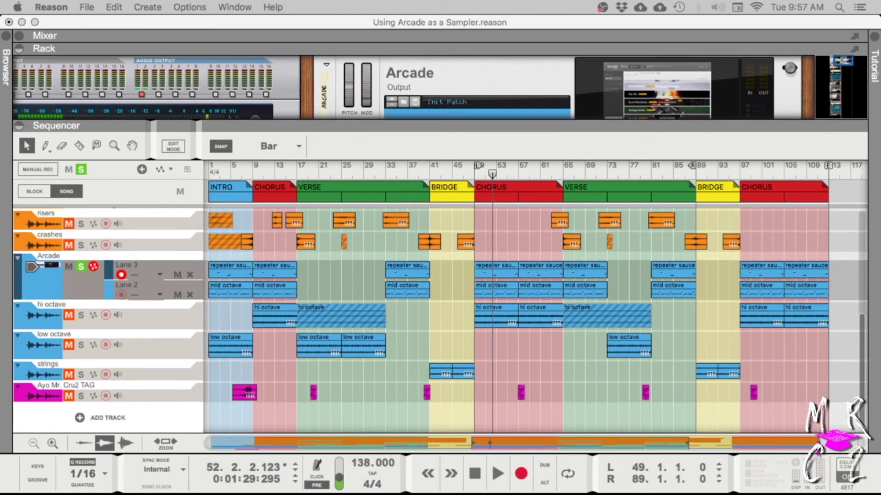
- Load Take Control_A#min_92bpm.wav from the Desktop folder in the browser onto a white key of the Arcade user kit
click(6, 66)
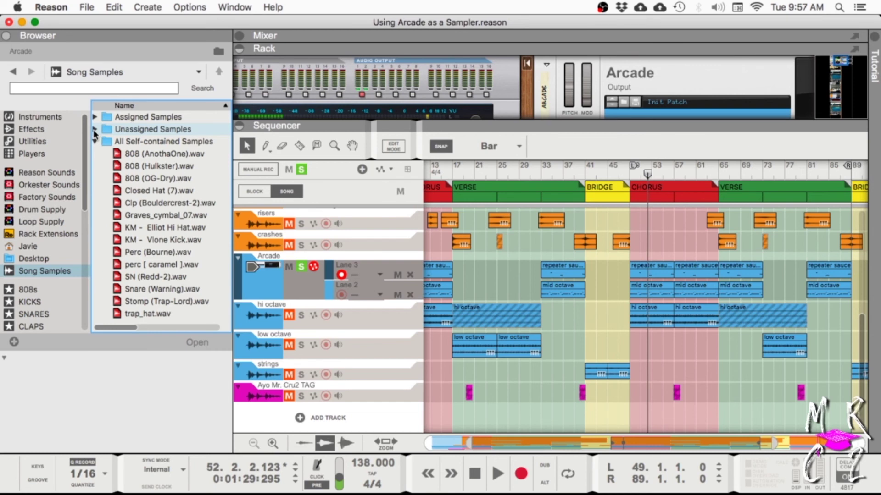
click(34, 259)
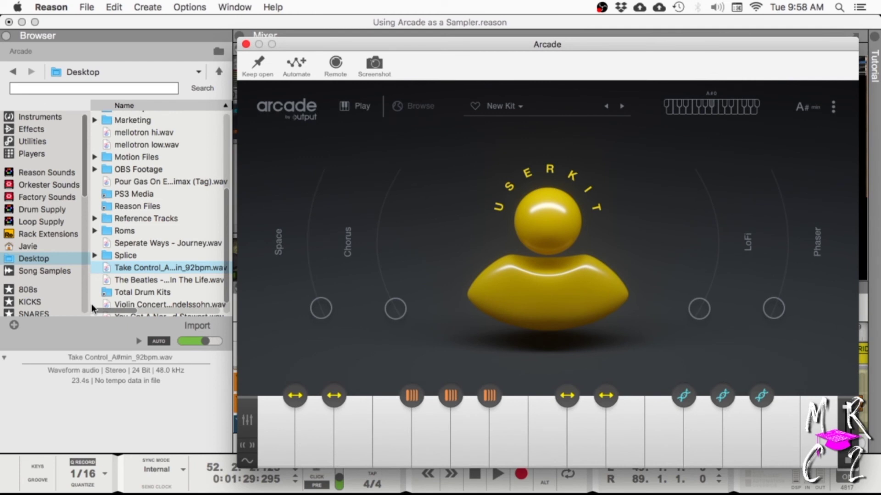
click(92, 303)
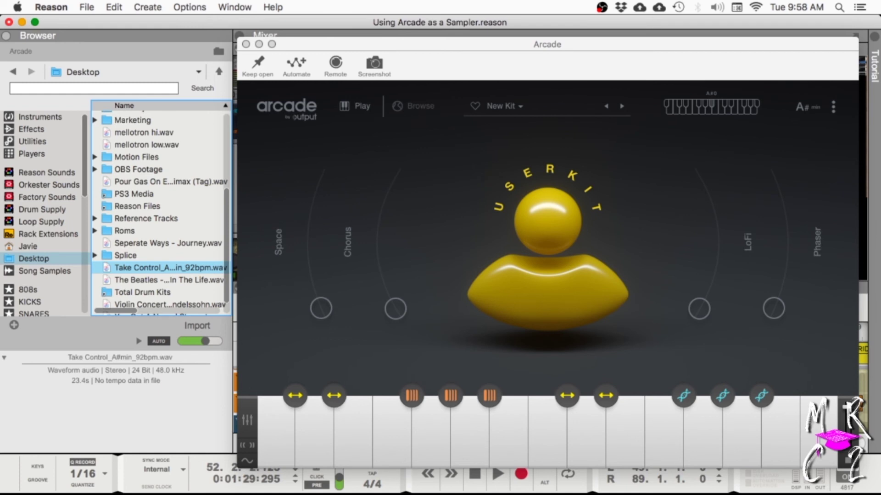
drag(458, 44, 356, 28)
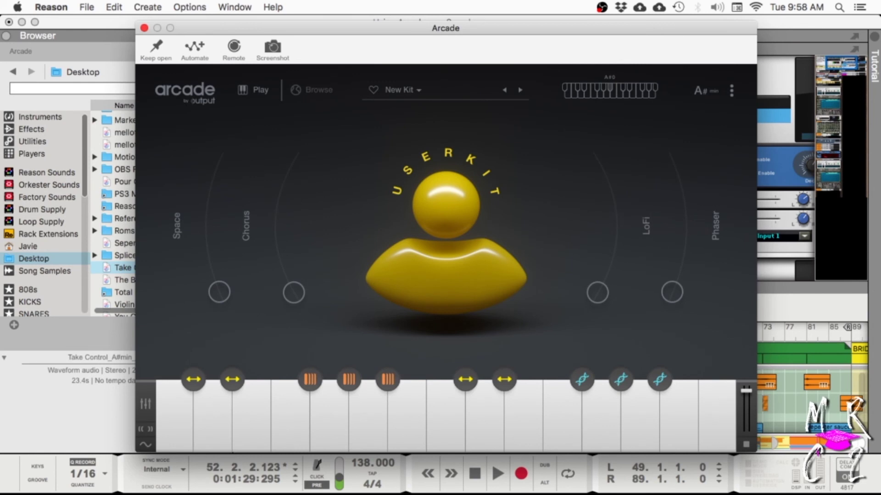
drag(120, 267, 425, 412)
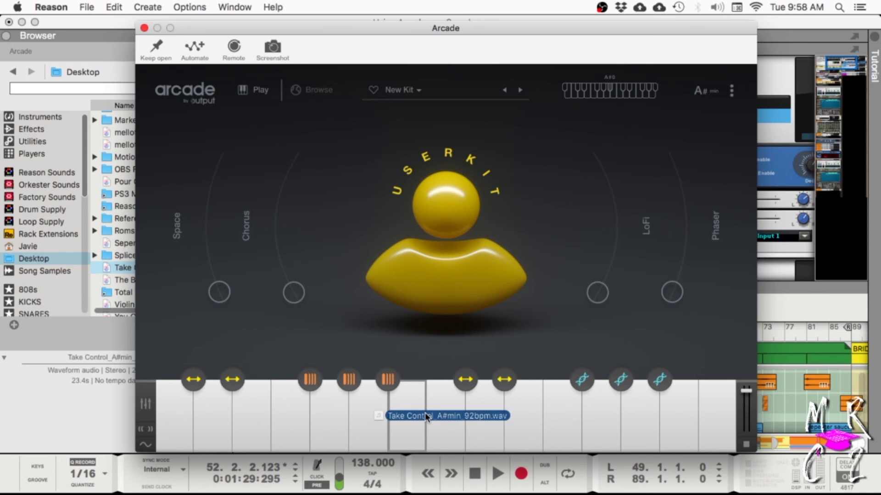
drag(425, 412, 425, 412)
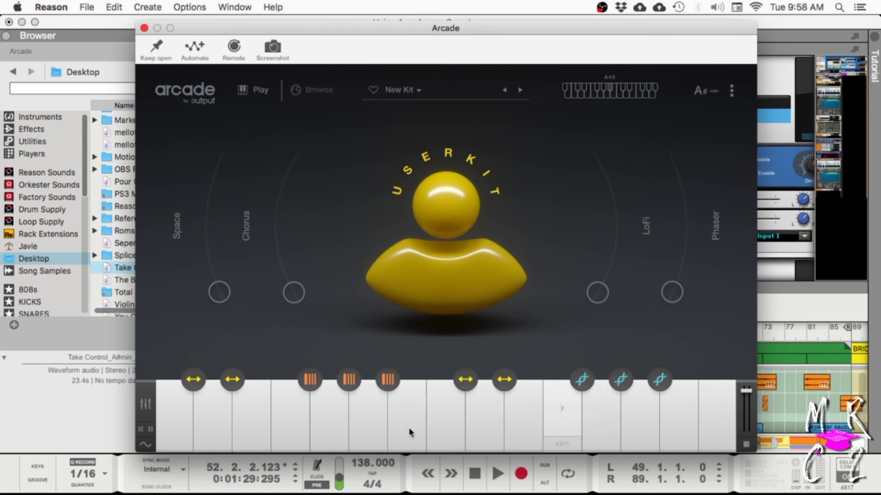
- Open the sample editor for several Arcade keys to compare where each Take Control slice starts
click(172, 444)
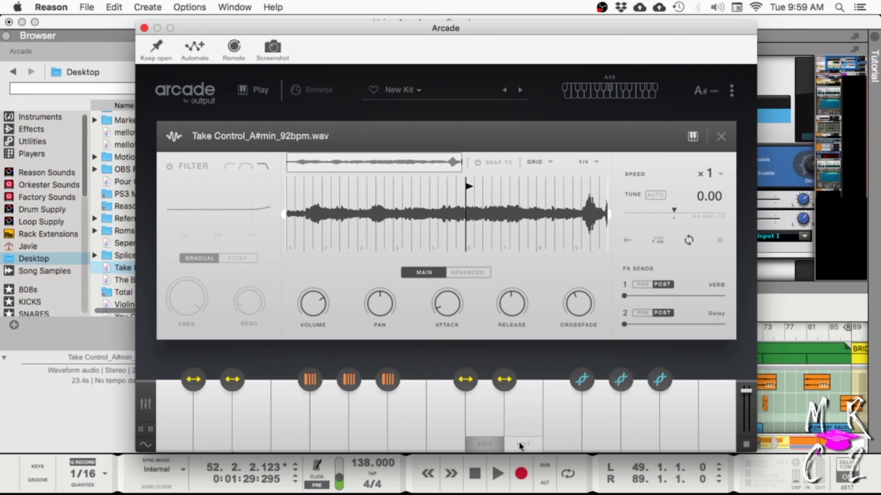
click(642, 439)
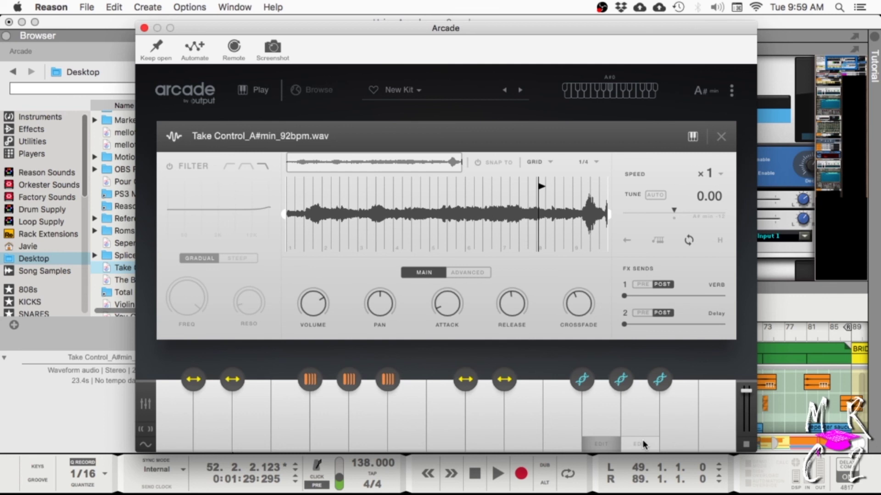
click(250, 444)
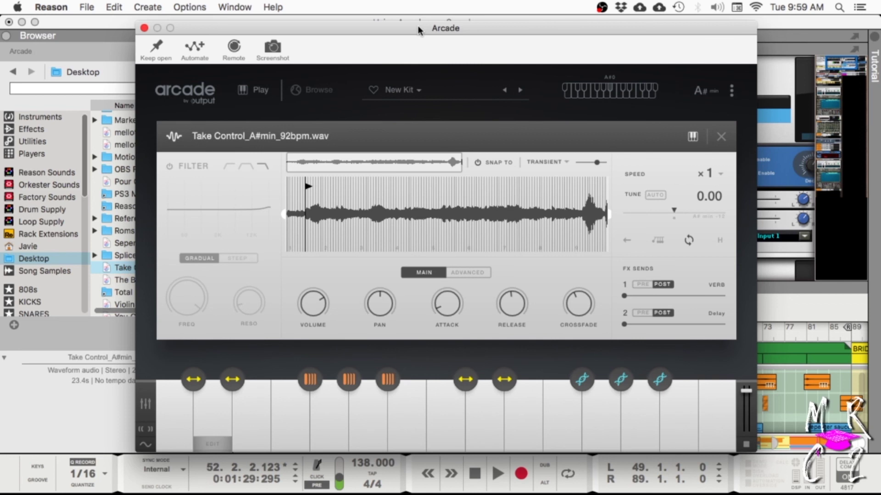
- Move the Arcade window clear of the browser's file list and view the sample's advanced tempo and key settings
drag(419, 31, 401, 51)
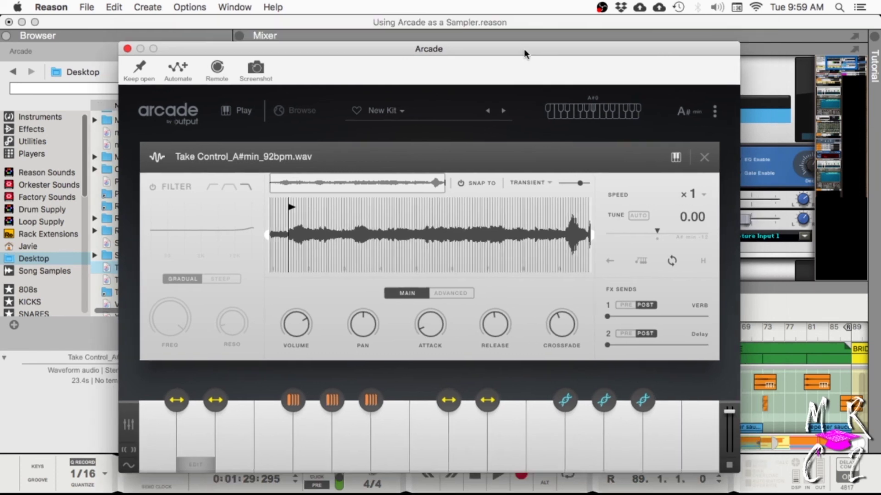
drag(525, 53, 526, 54)
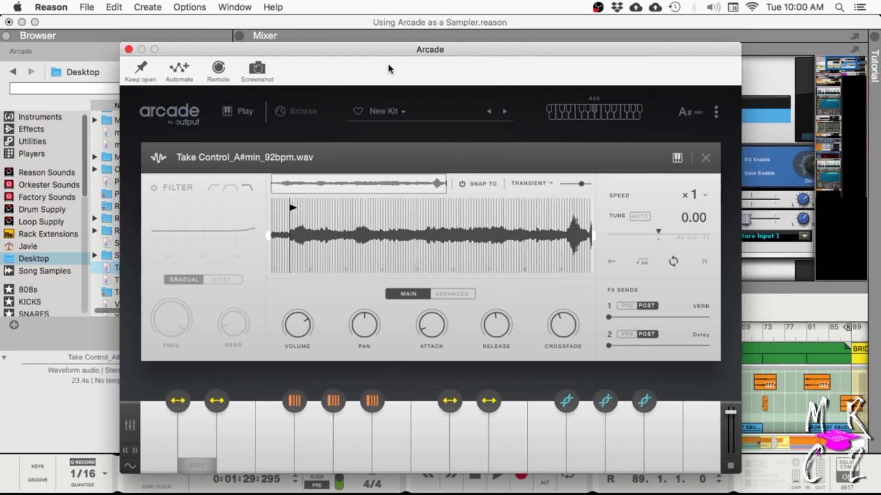
drag(381, 53, 450, 53)
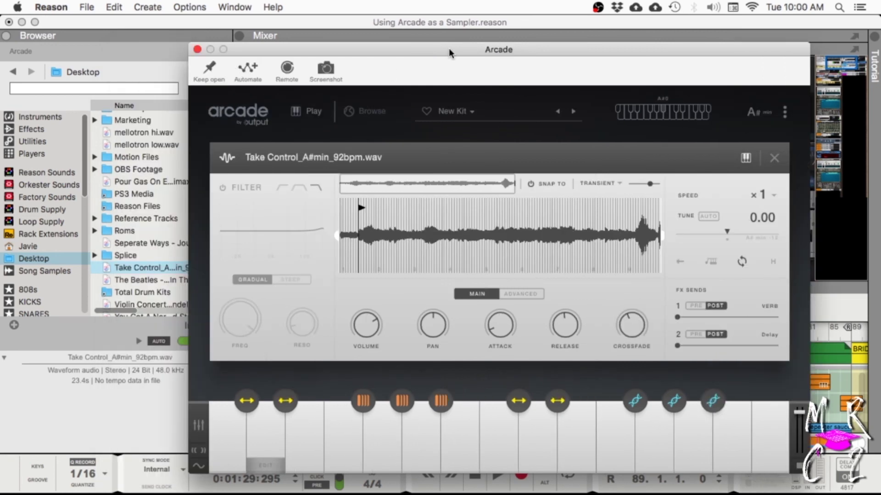
click(122, 275)
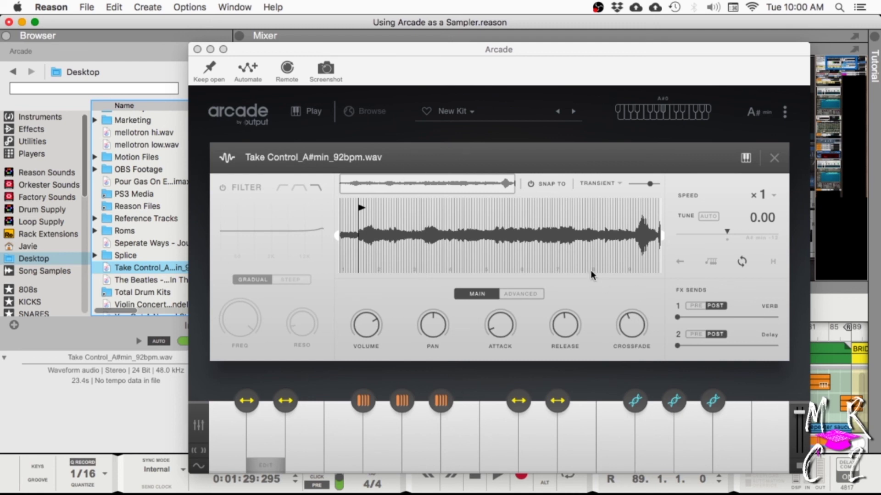
click(195, 459)
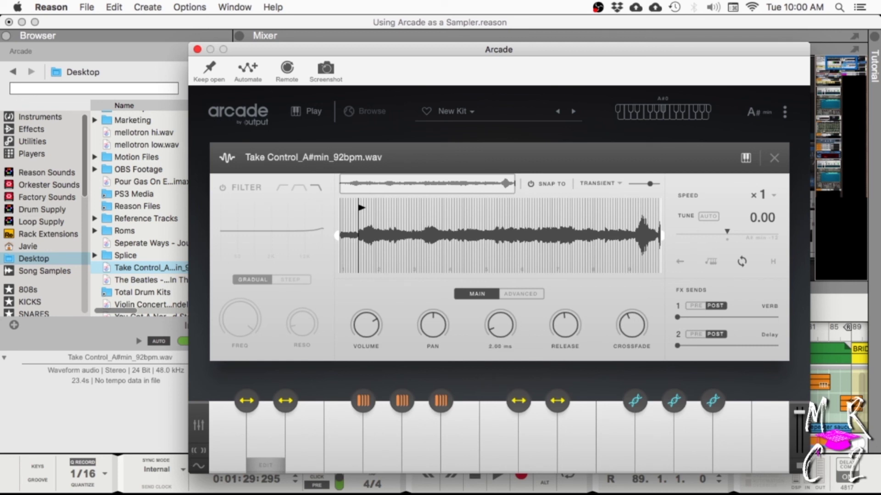
click(521, 294)
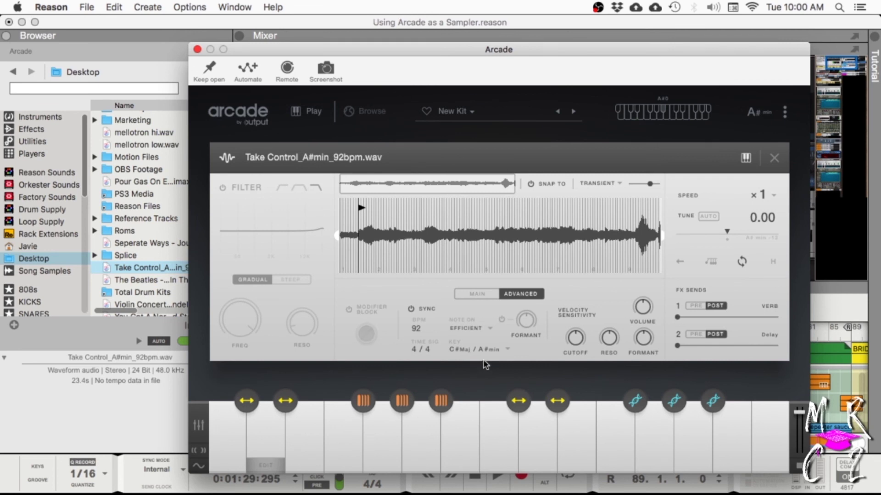
click(369, 433)
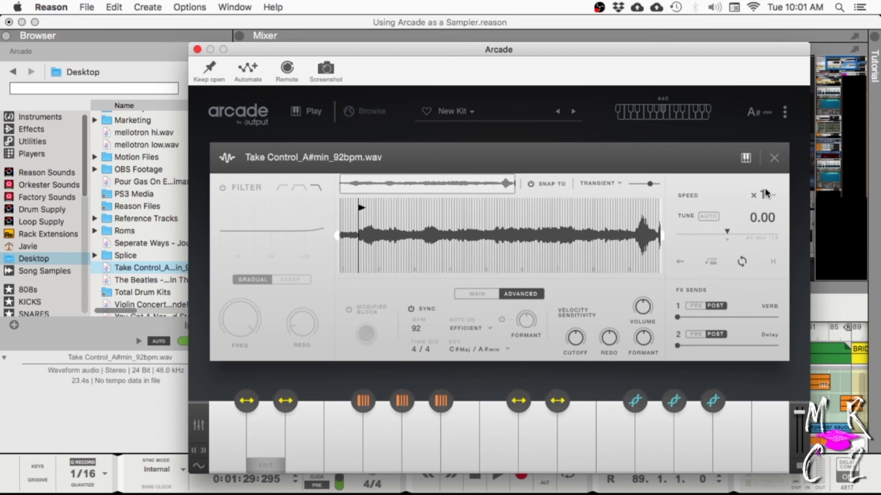
- Close the Arcade window and enlarge the sequencer to fill the main work area
click(745, 158)
mouse_move(519, 331)
click(197, 49)
scroll(415, 384, down, 2)
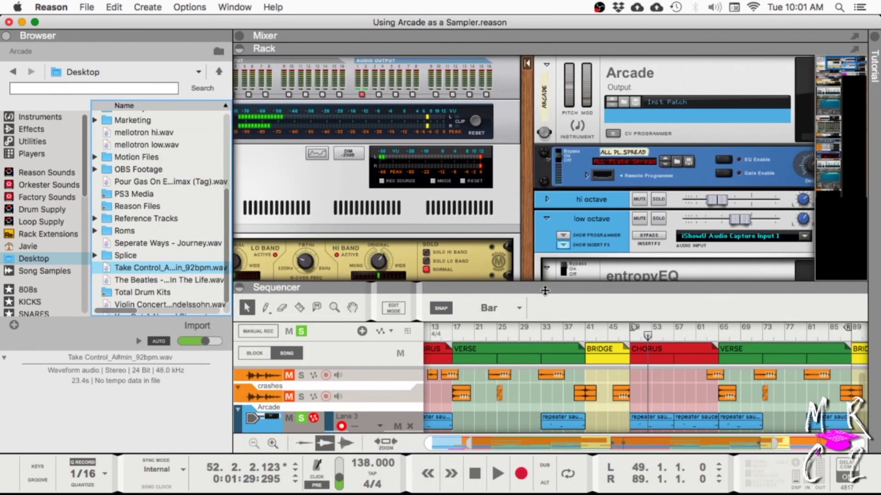
key(F6)
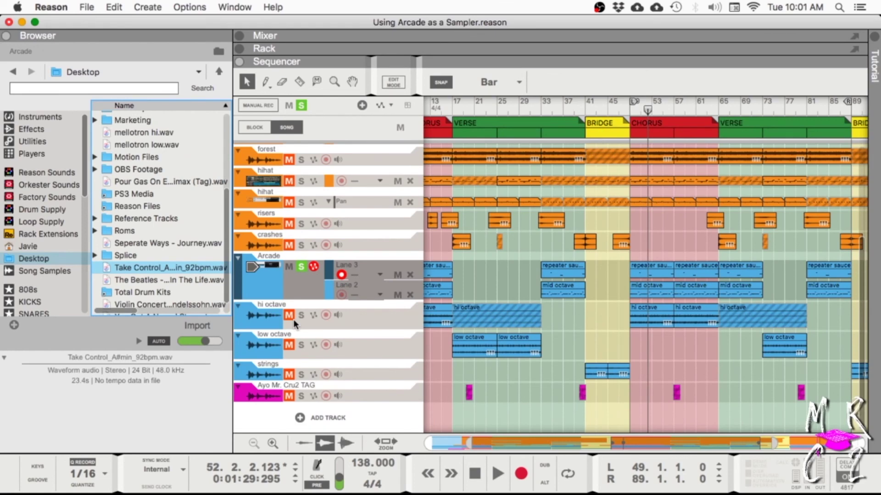
- Play the soloed Arcade part from the left locator at bar 49
key(KP_0)
key(space)
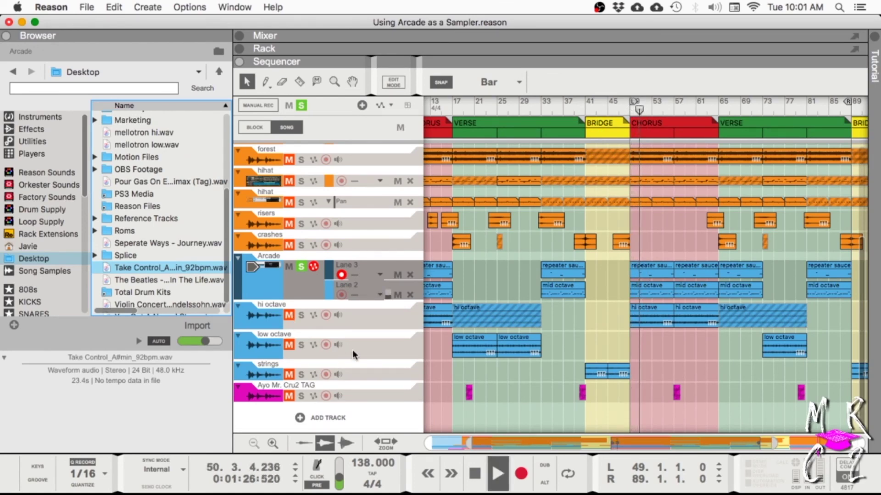
key(space)
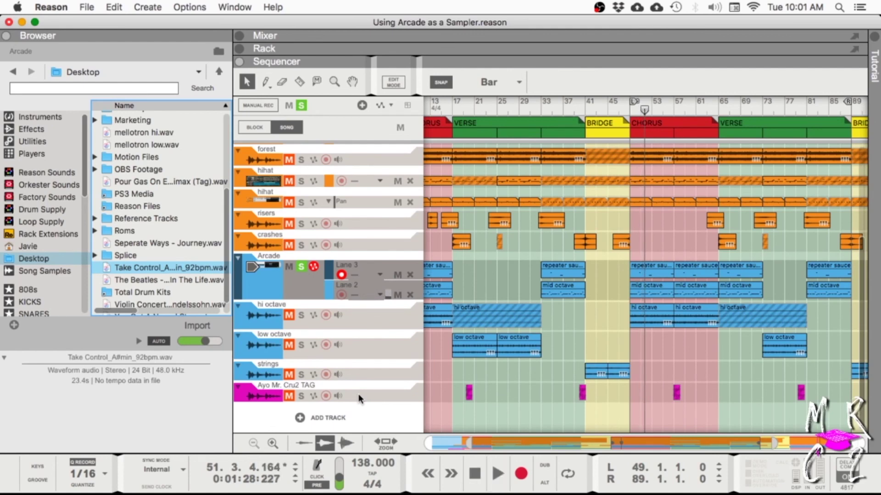
- Turn off solo on the Arcade track and play the full mix from the chorus
click(300, 267)
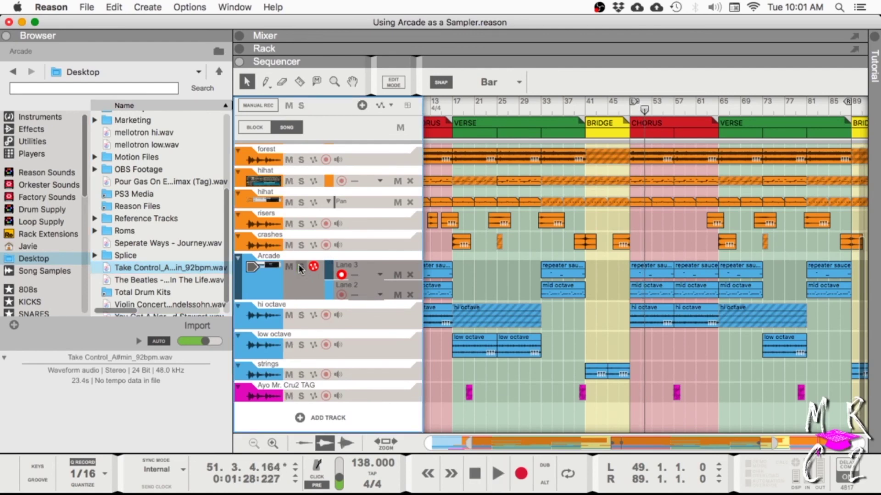
key(shift+Return)
key(space)
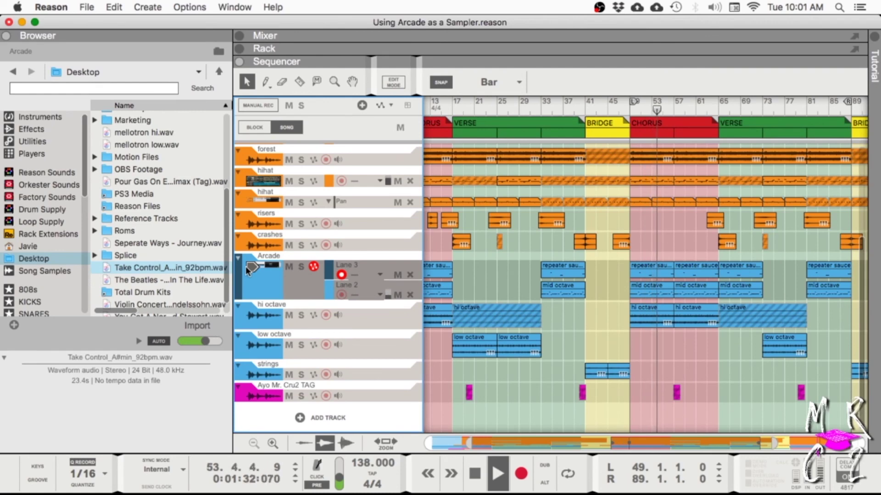
key(space)
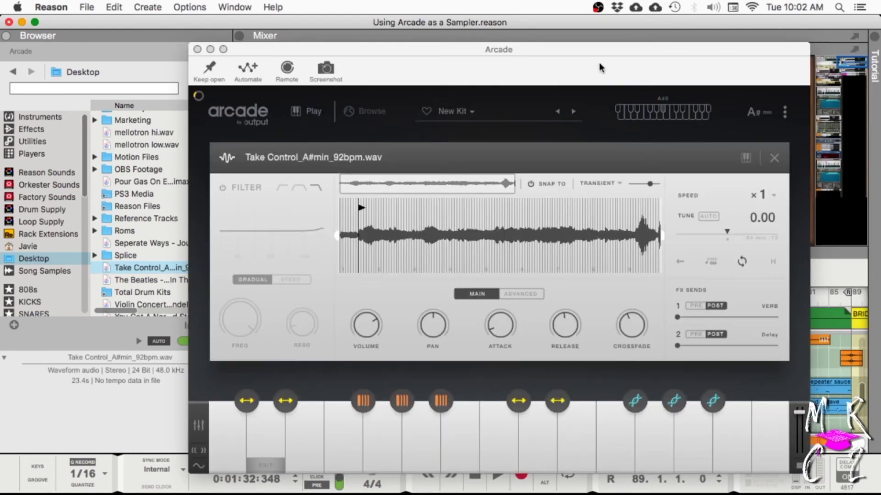
- Move the Arcade window so its whole keyboard is in view and inspect the sample's main controls
drag(601, 54, 565, 41)
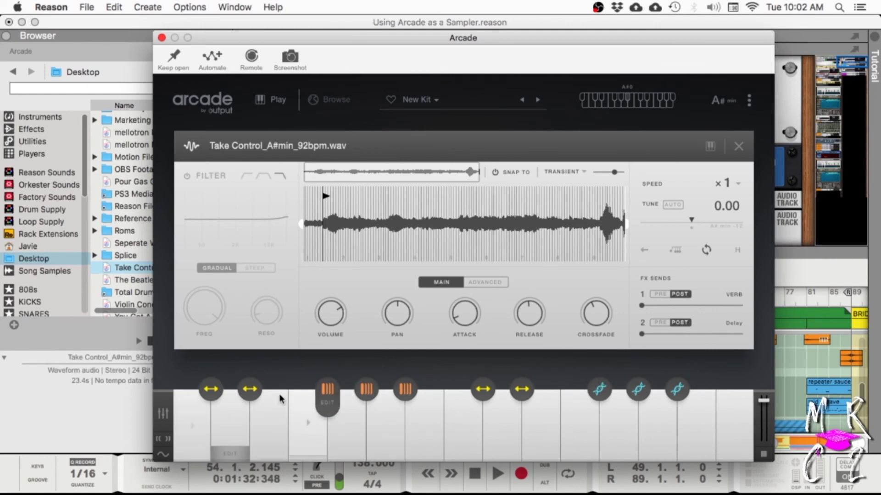
mouse_move(402, 302)
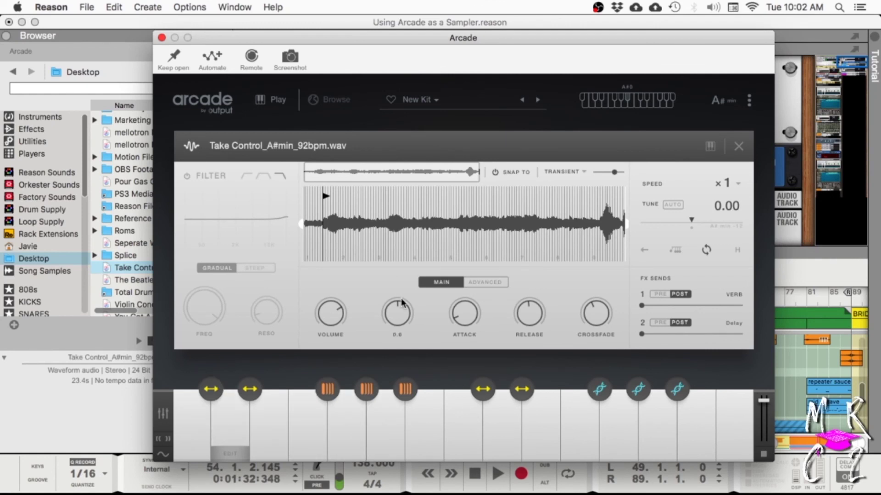